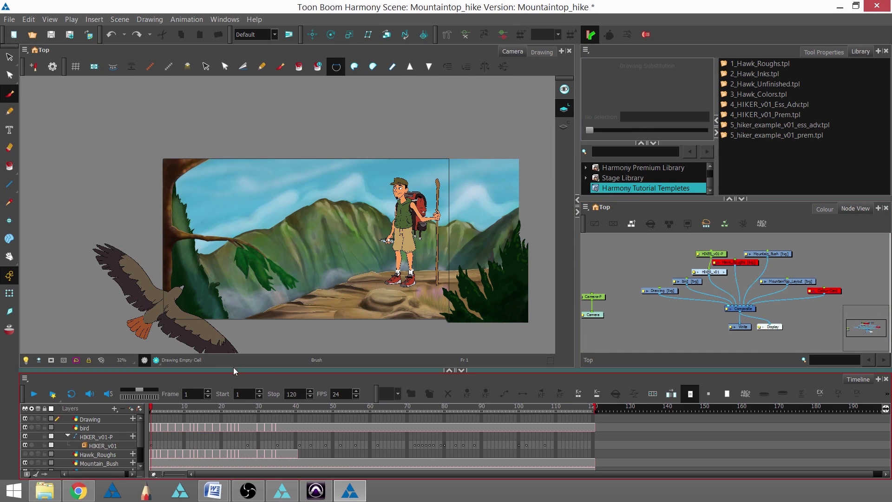
Add a Node Library view, search 'blur', and drop a Blur-Radial node into the Node View.
click(878, 379)
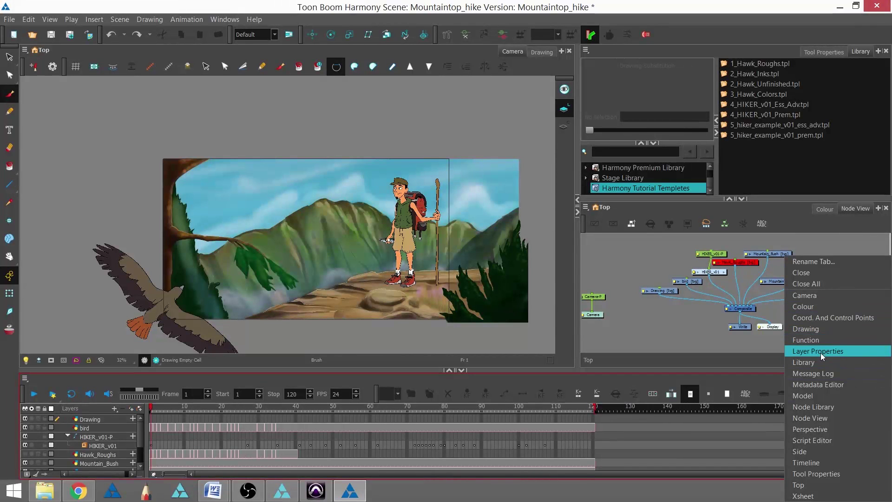
click(821, 407)
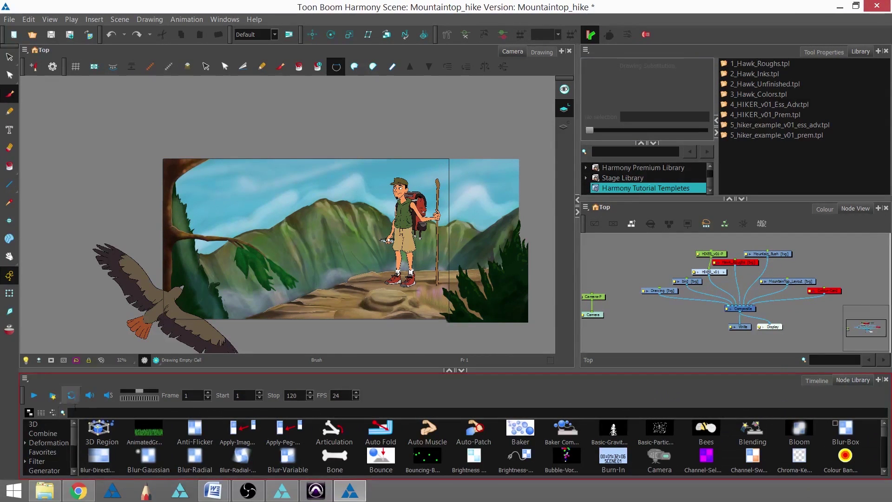
click(94, 411)
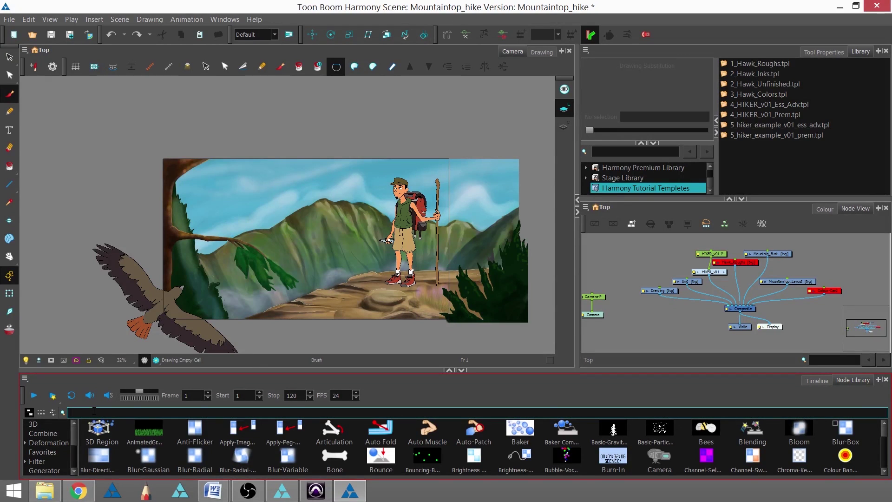
text(blur)
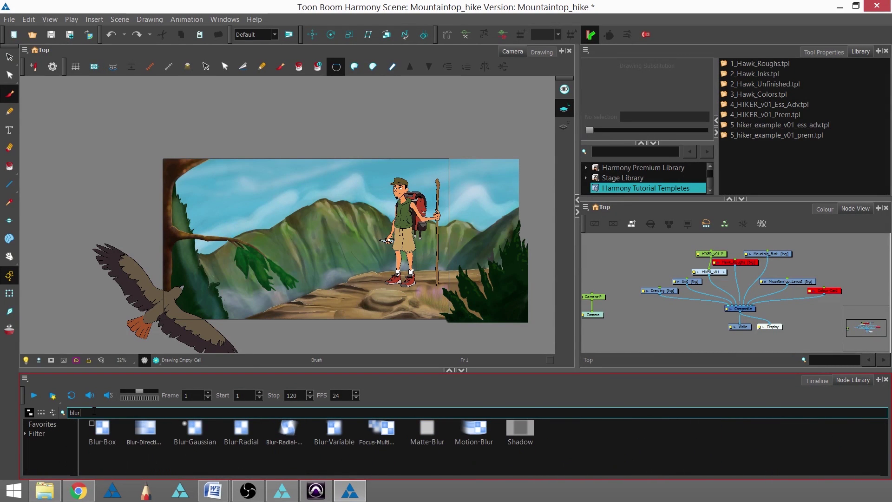
click(244, 436)
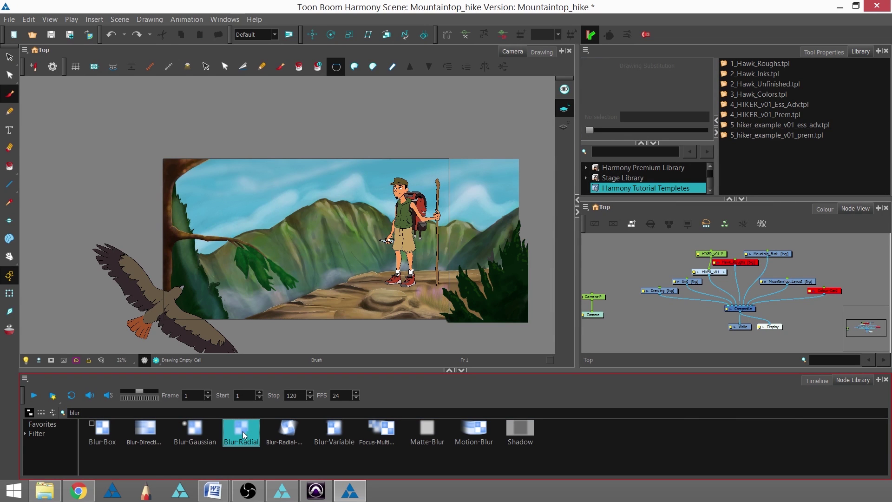
drag(242, 432, 801, 317)
drag(825, 267, 825, 267)
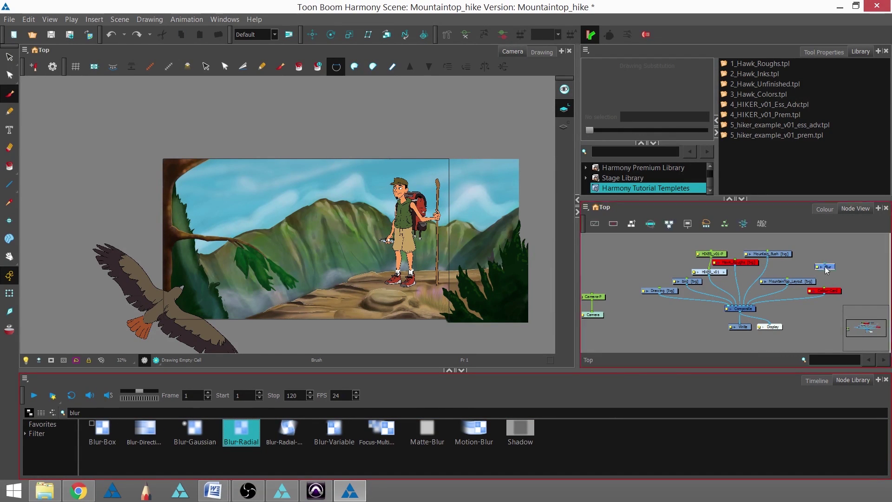
Widen and zoom the Node View, and move the Blur node left beside Mountain_Bush.
drag(573, 245, 419, 239)
click(535, 272)
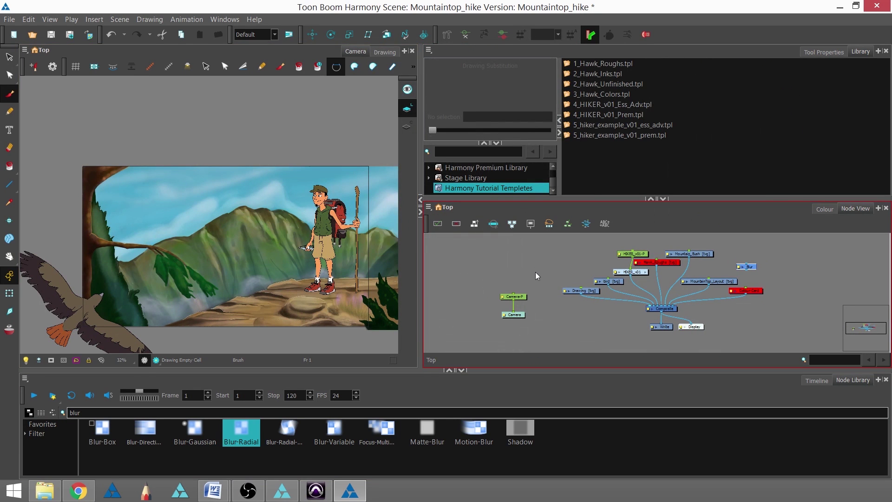
scroll(711, 262, up, 2)
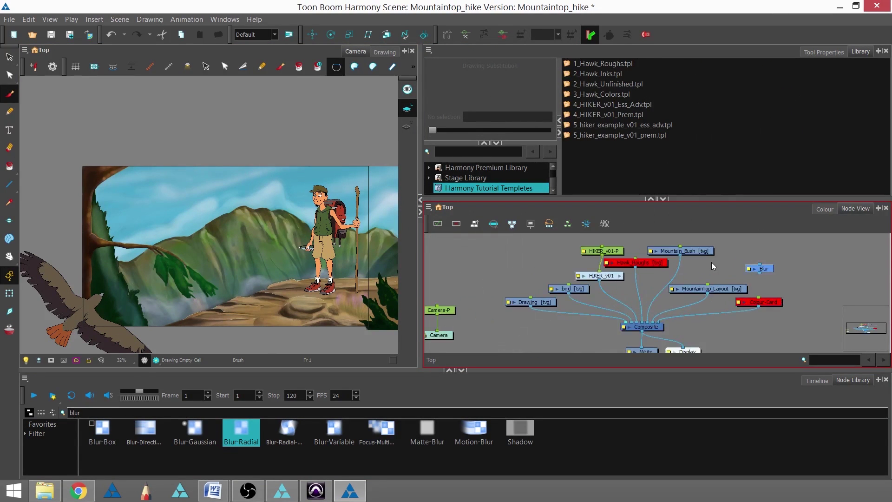
key(space)
drag(712, 262, 700, 272)
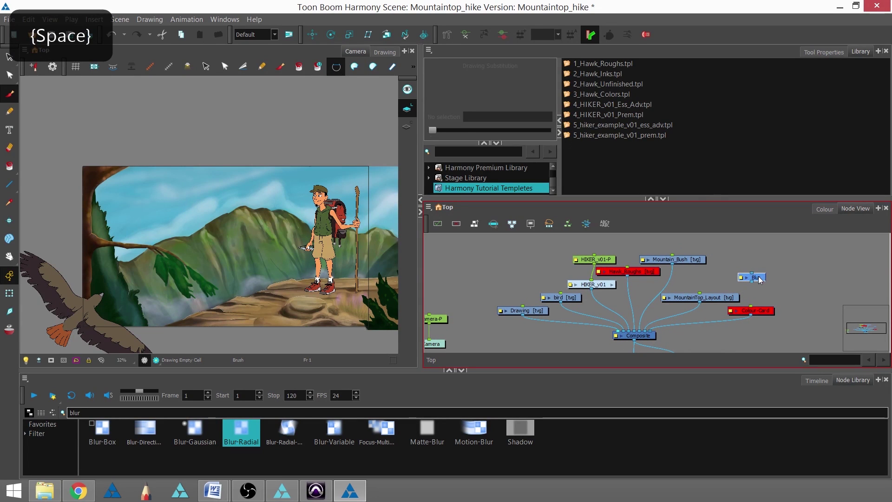
drag(759, 277, 707, 281)
Drop the Blur node onto the Mountain_Bush–Composite link and return to the Timeline.
click(697, 260)
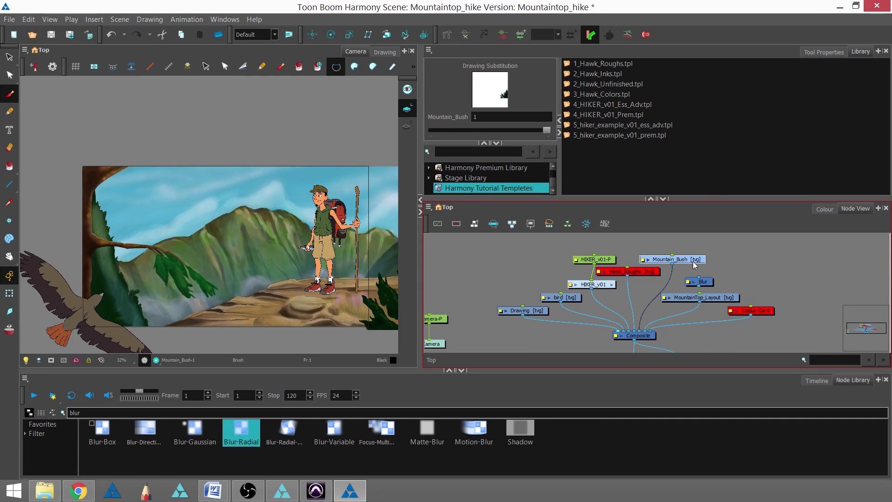
click(645, 336)
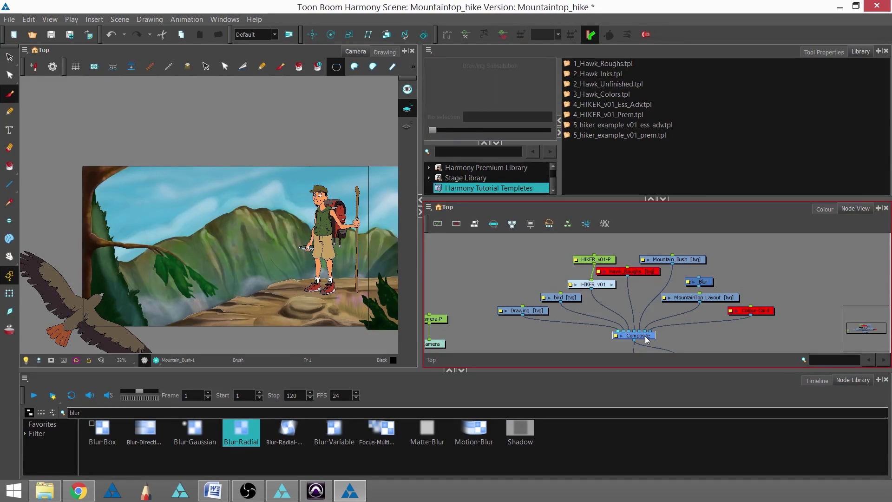
drag(701, 282, 663, 297)
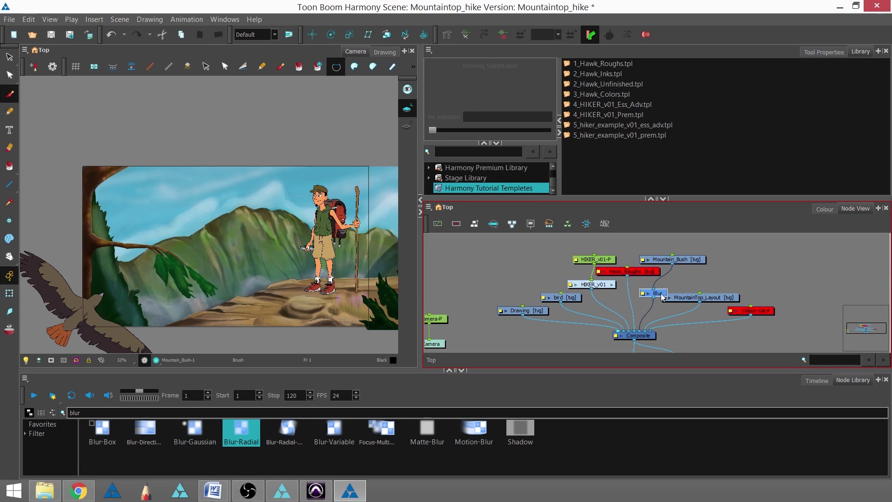
drag(663, 296, 655, 299)
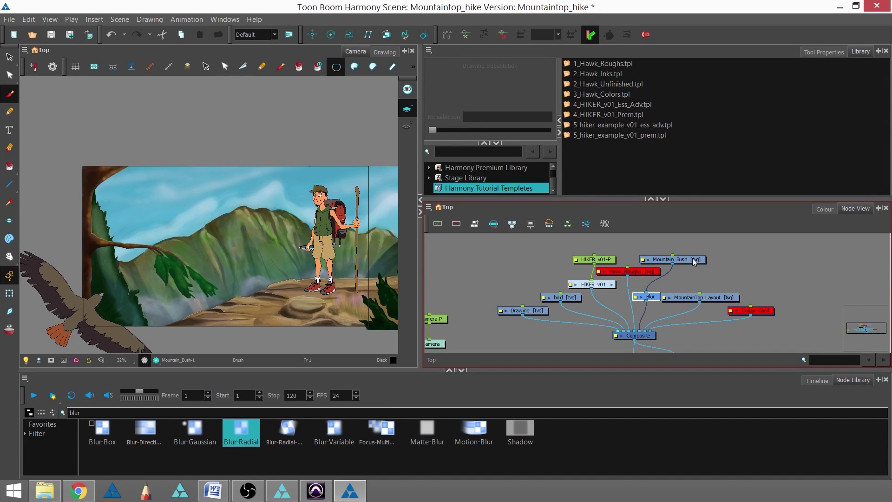
click(816, 380)
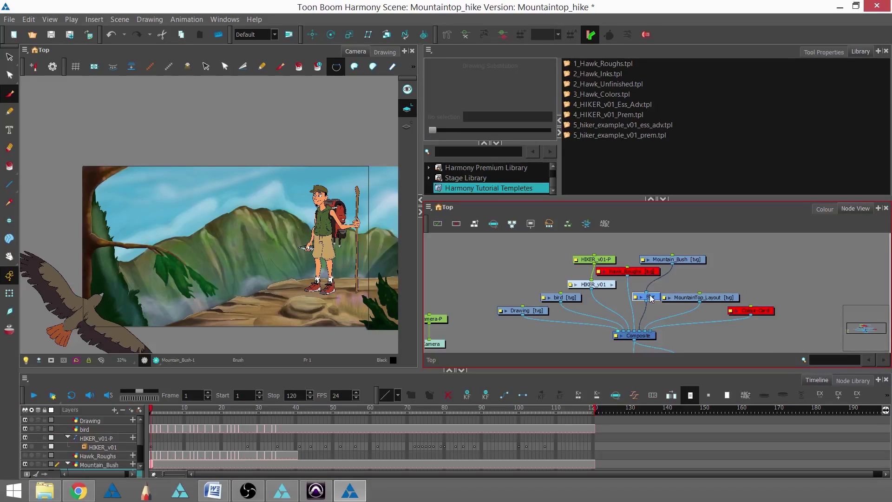
Expand the Mountain_Bush layer in the Timeline to reveal its nested Blur layer.
click(616, 396)
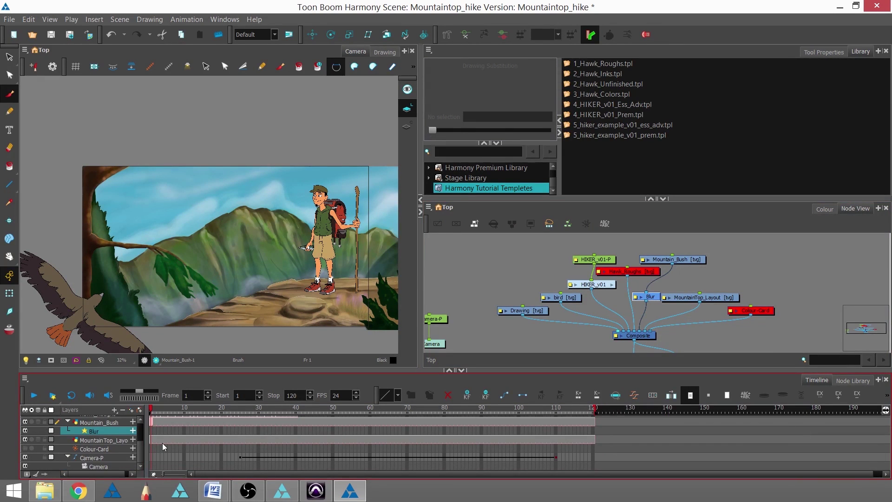
scroll(118, 432, up, 1)
click(67, 430)
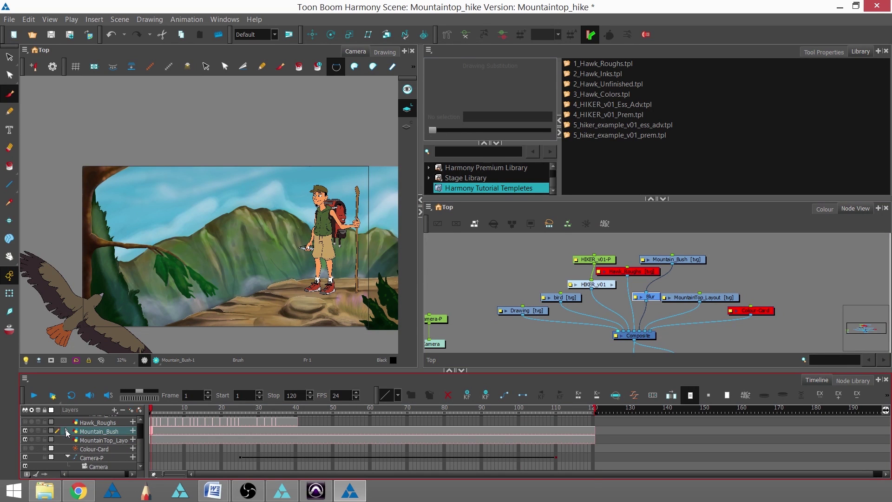
click(67, 430)
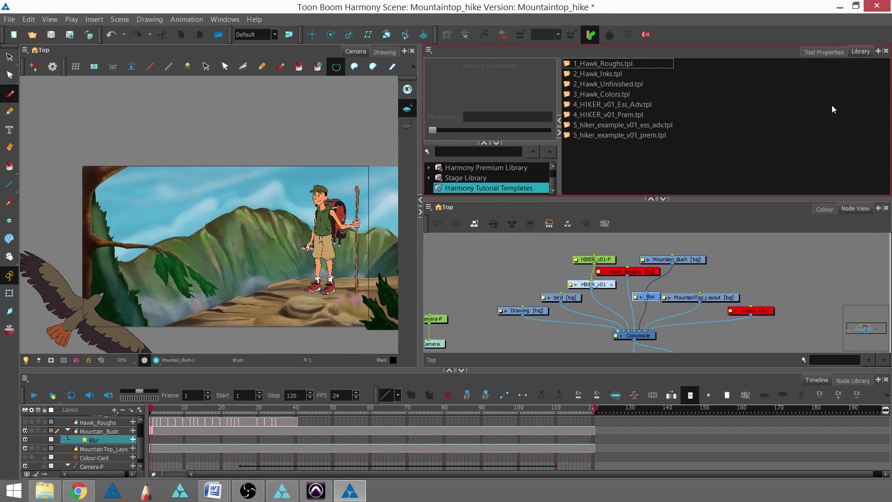
Open the Blur layer's properties with Radius 4 and High quality, and scrub to frame 110.
right_click(818, 52)
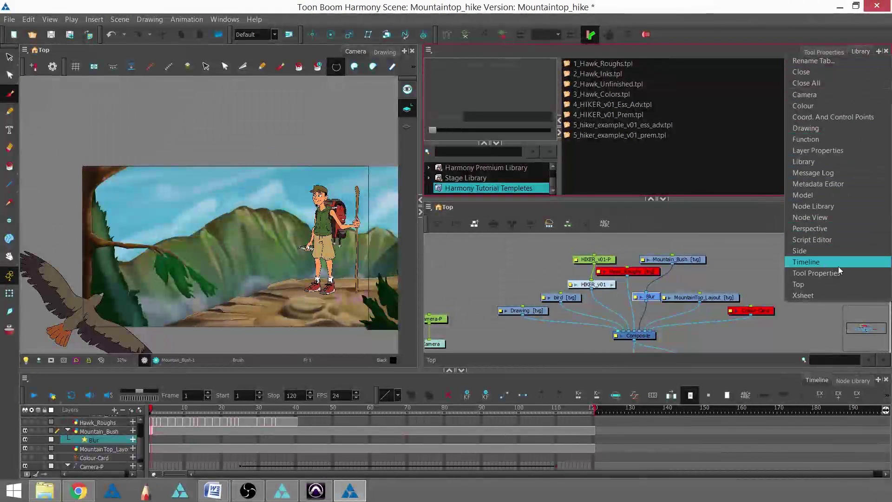
click(834, 151)
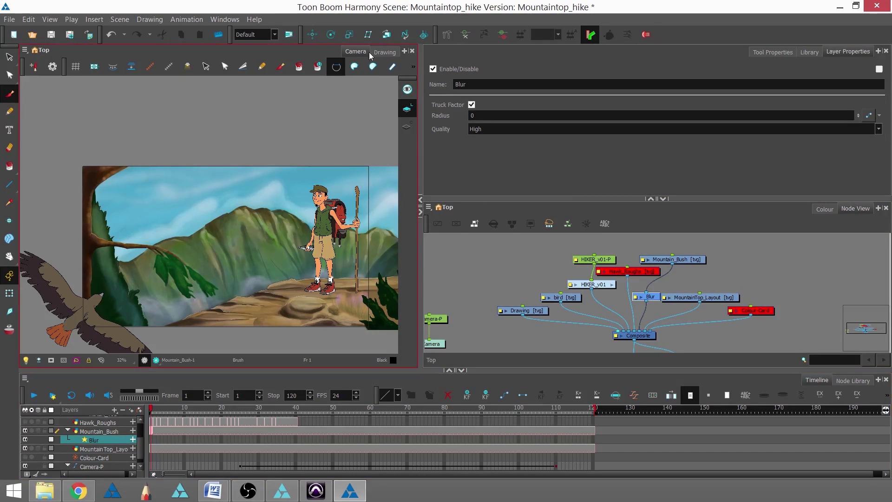
drag(316, 239, 247, 245)
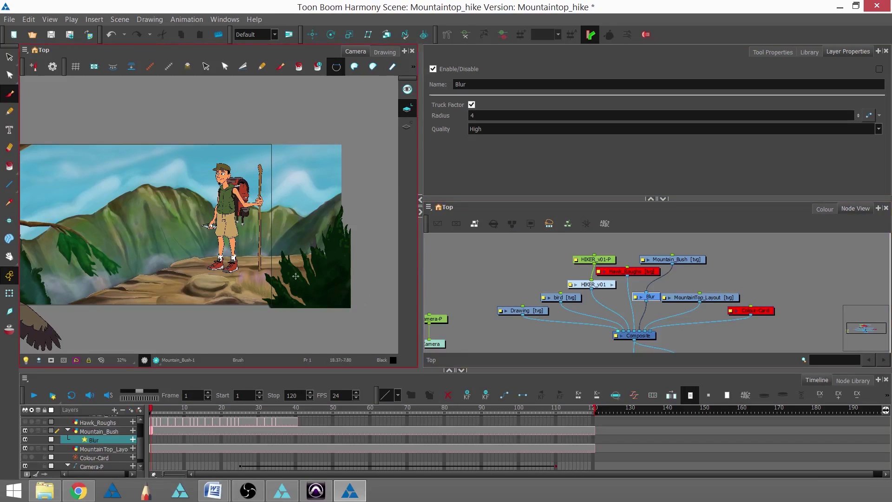
scroll(293, 250, up, 2)
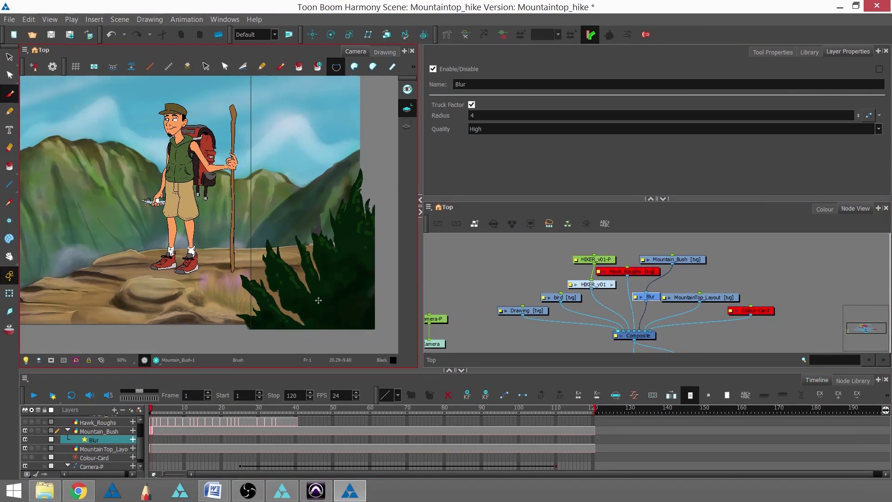
scroll(318, 300, down, 1)
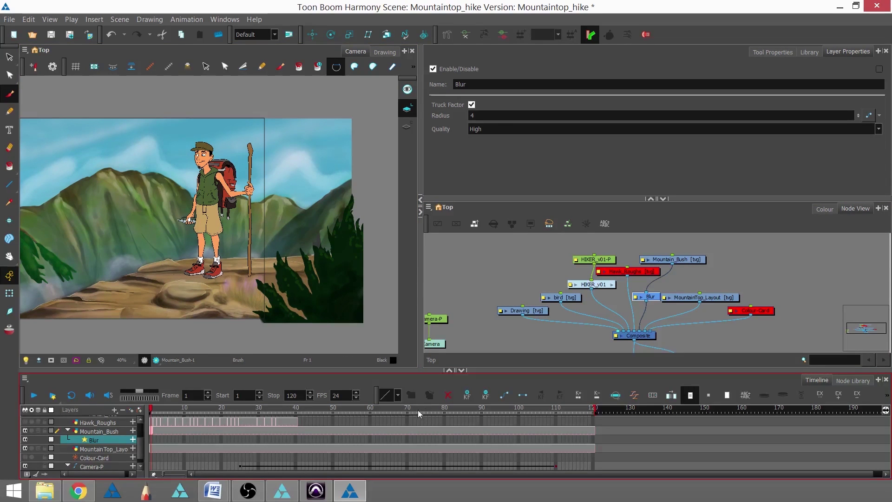
drag(424, 409, 557, 418)
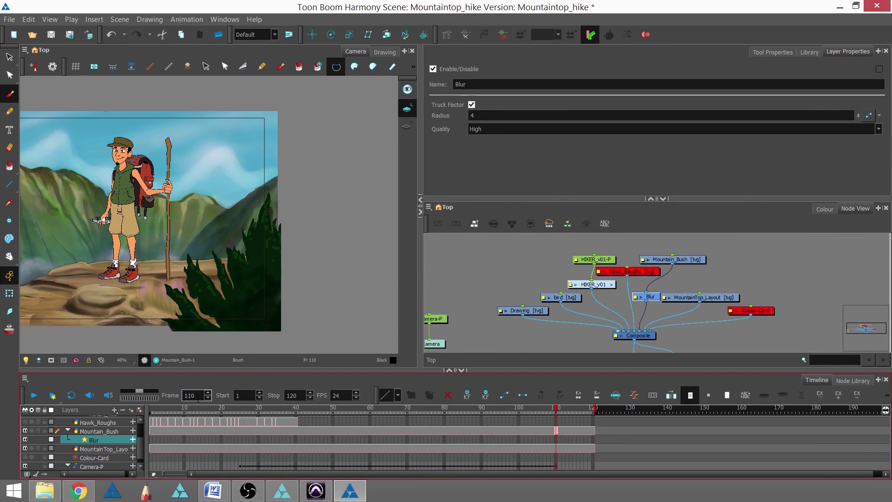
Turn on Render View and drag the Blur Radius down to 0 at frame 110.
click(156, 360)
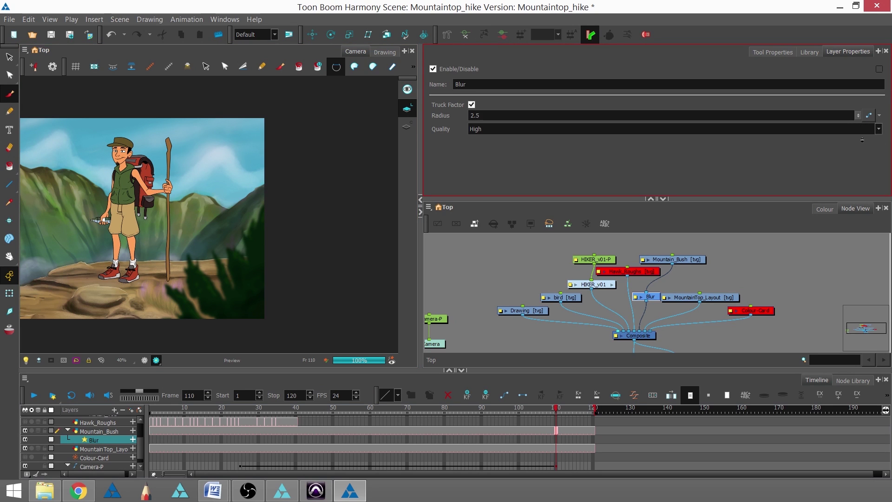
drag(862, 139, 862, 144)
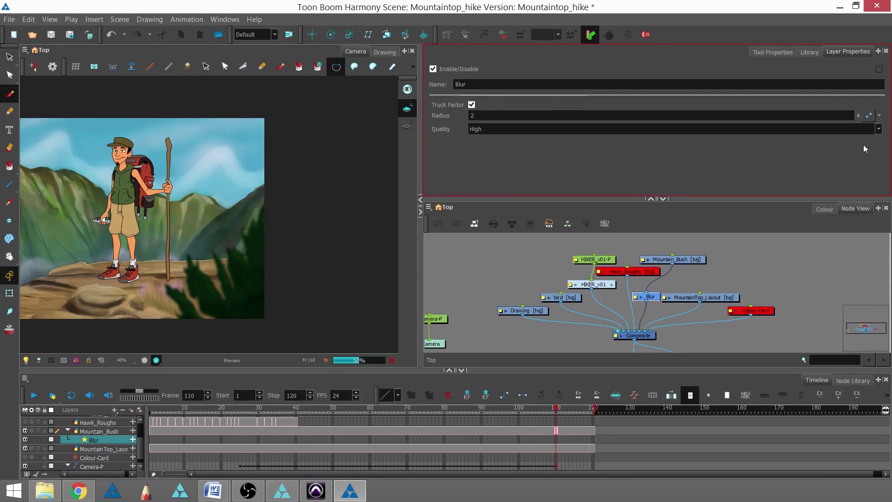
drag(864, 116, 855, 166)
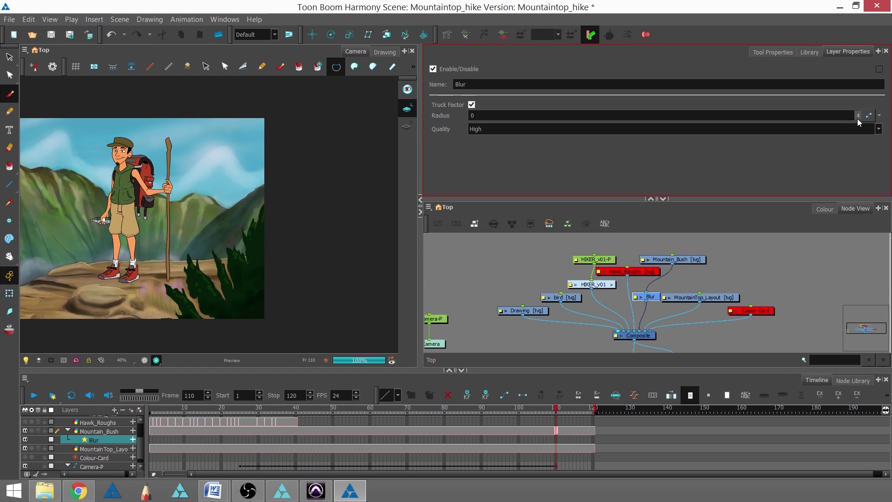
drag(857, 119, 849, 87)
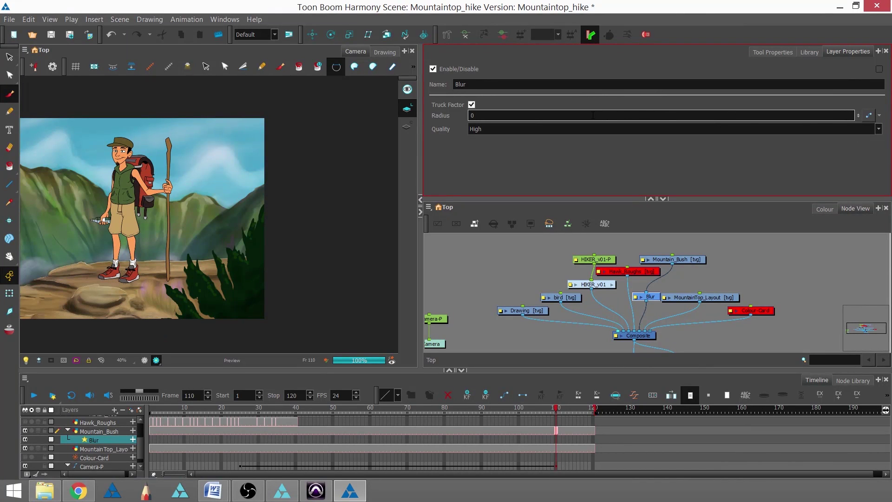
Keyframe the Blur radius at value 2 on frames 25 and 110 with F6.
click(240, 440)
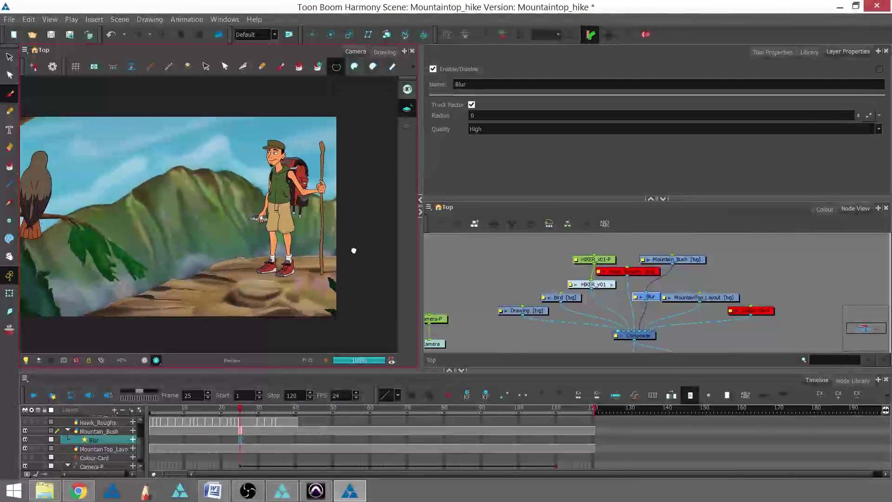
drag(420, 240, 504, 241)
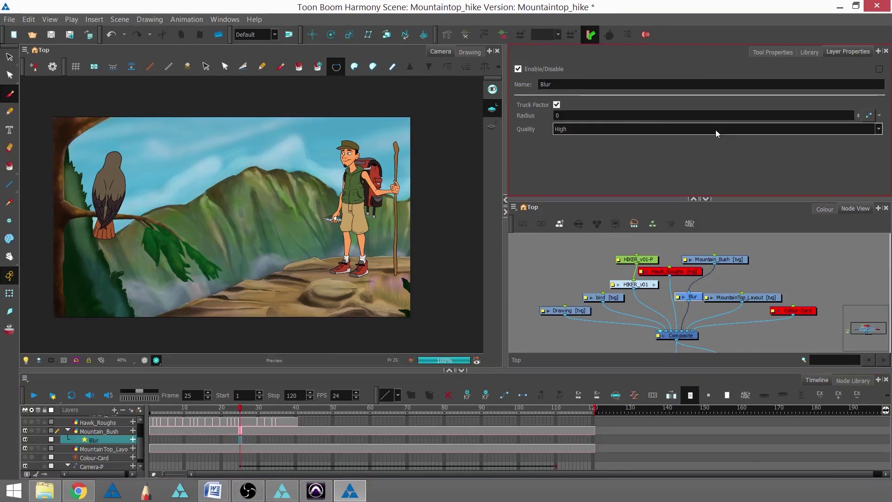
drag(857, 115, 845, 85)
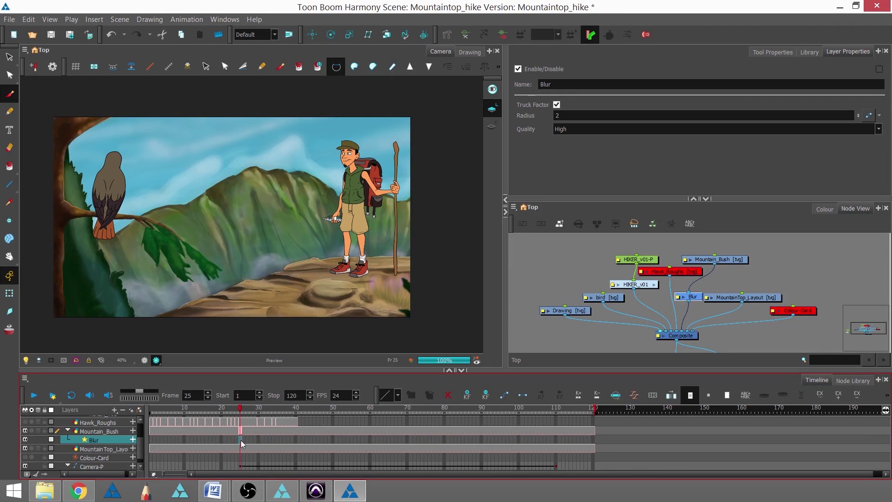
key(F6)
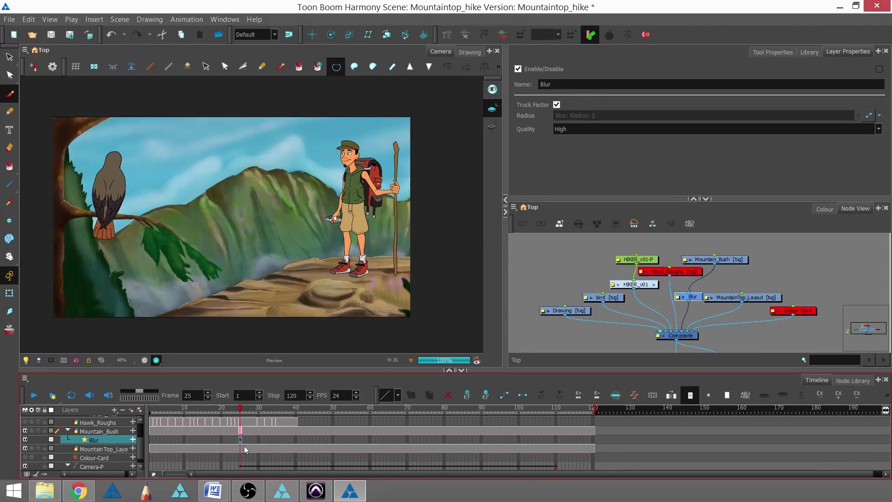
click(556, 438)
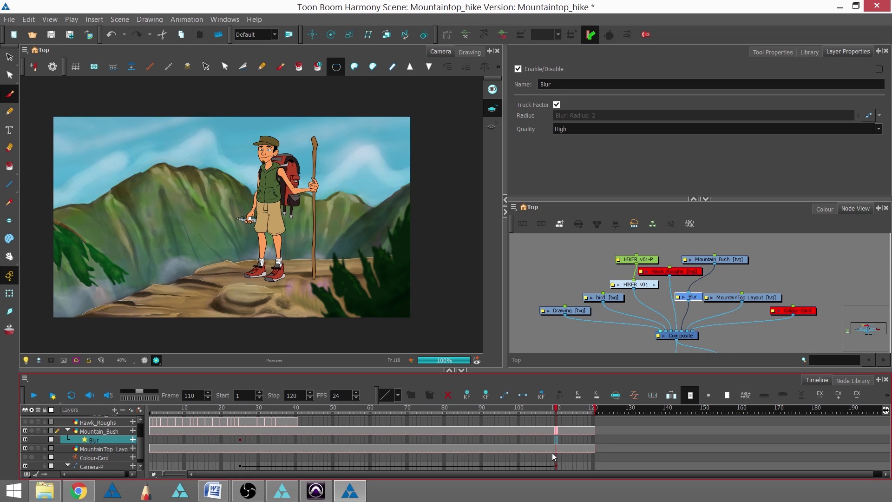
key(F6)
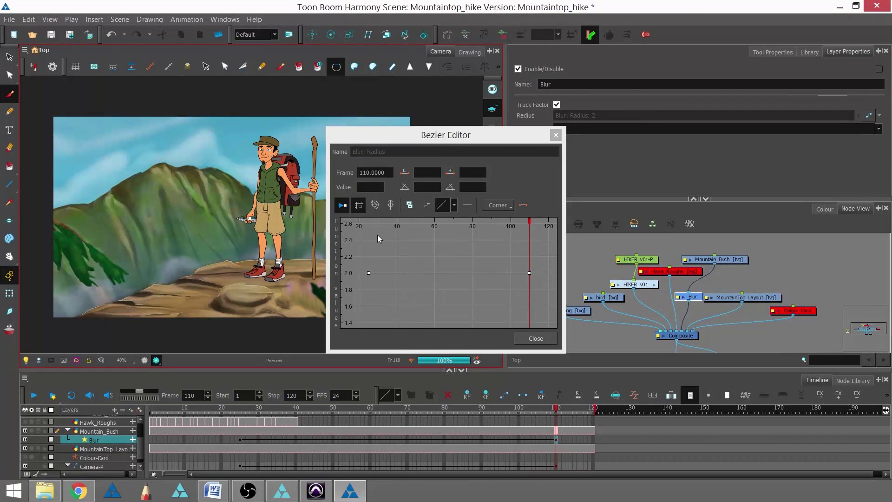
Select the frame 110 Radius keyframe and pan the Bezier graph to show higher values.
click(530, 272)
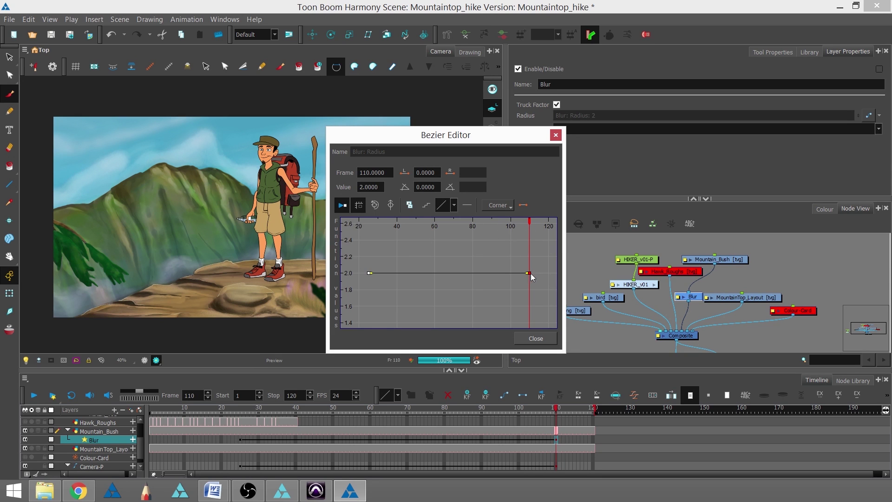
scroll(510, 269, down, 5)
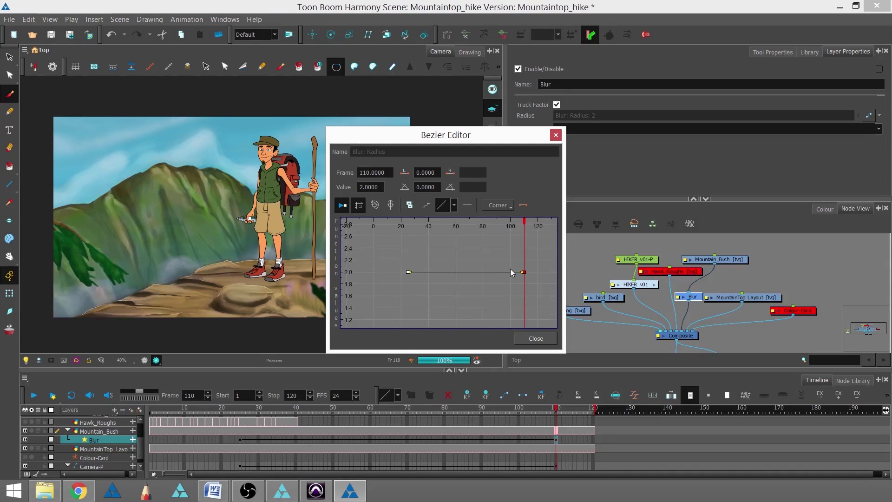
scroll(513, 273, down, 1)
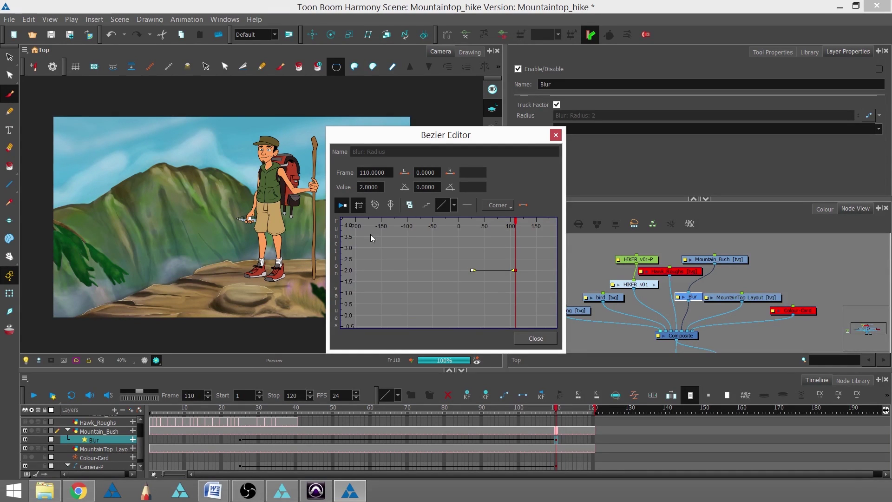
drag(379, 262, 389, 300)
drag(409, 264, 408, 269)
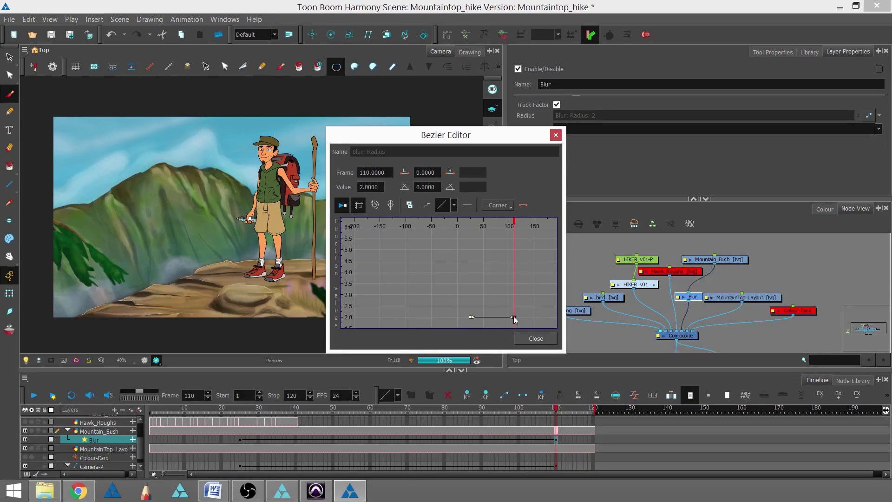
Set the frame 110 Radius keyframe to 5 and check the blur at frame 91.
drag(513, 316, 512, 250)
drag(383, 187, 364, 187)
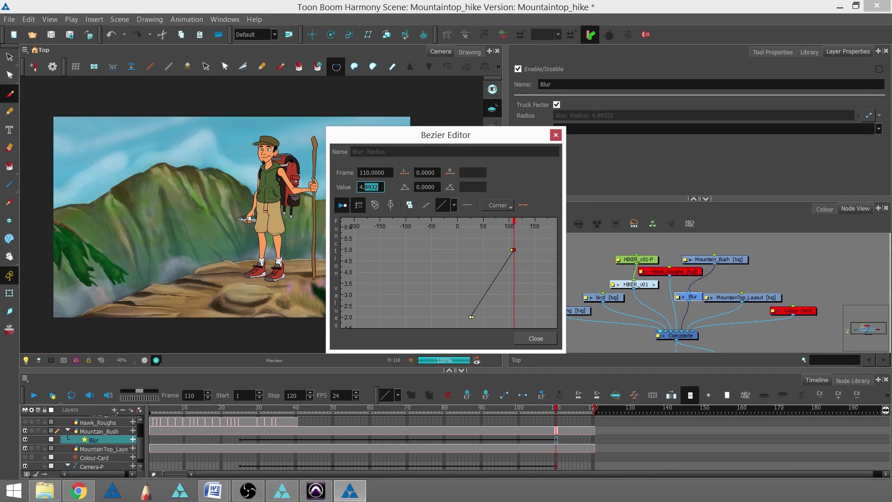
text(5)
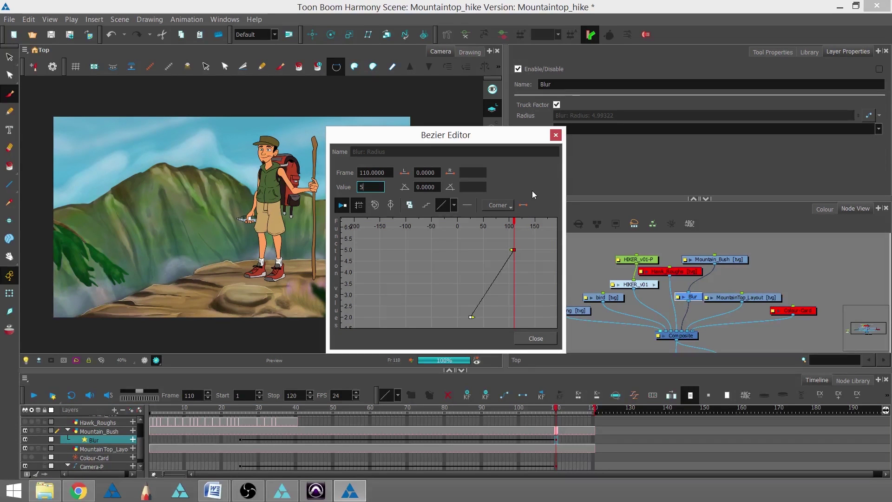
drag(513, 224, 504, 225)
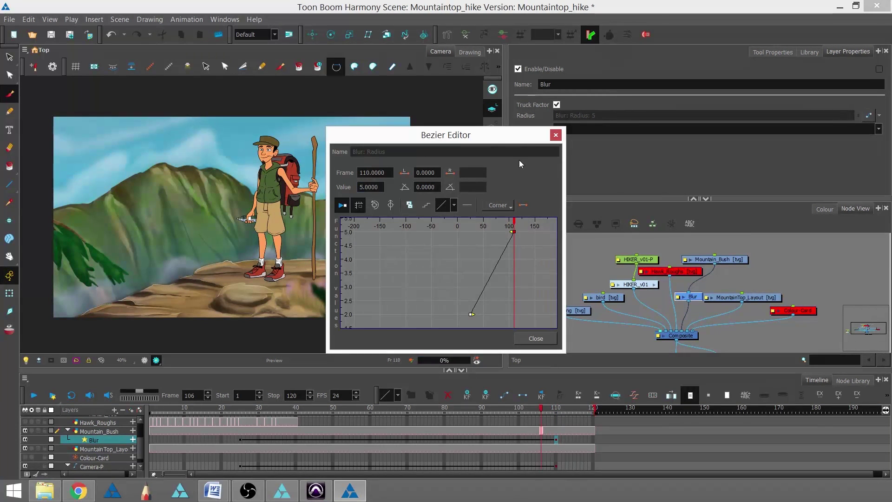
drag(520, 136, 729, 121)
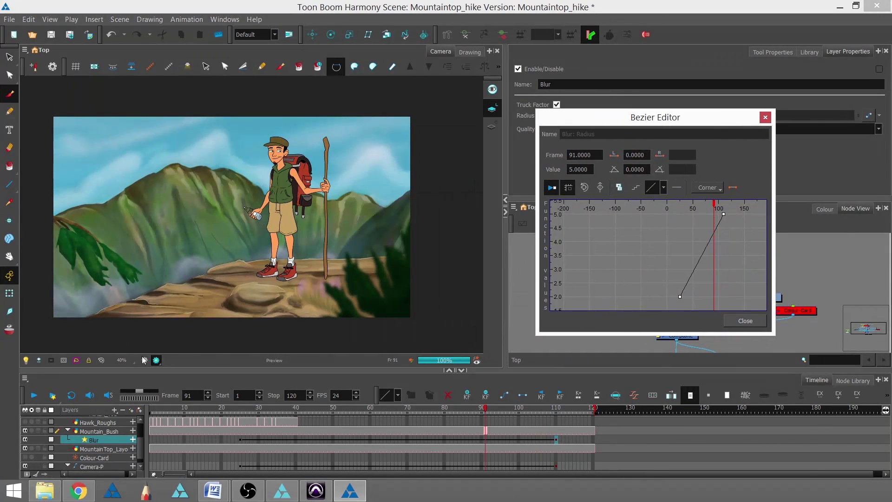
click(429, 412)
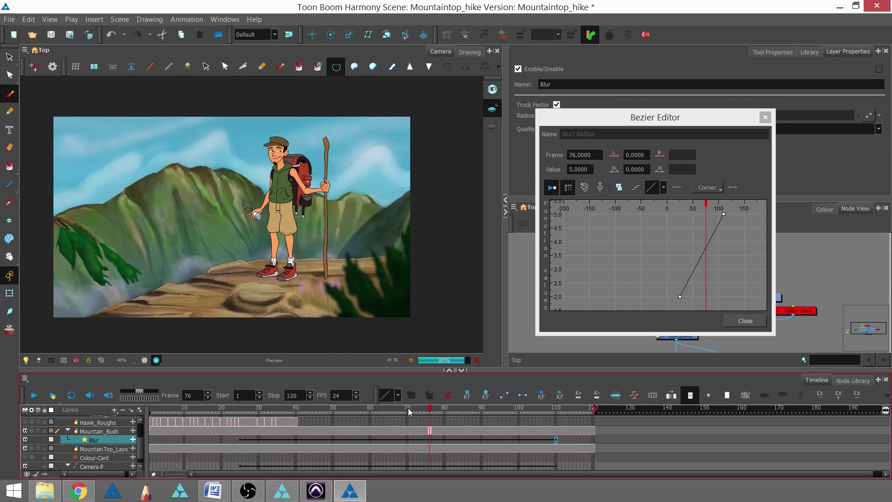
click(382, 411)
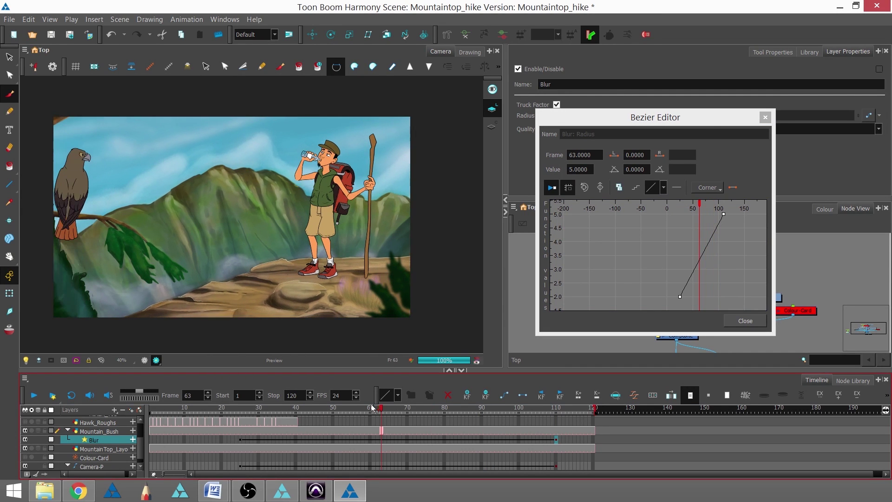
click(343, 407)
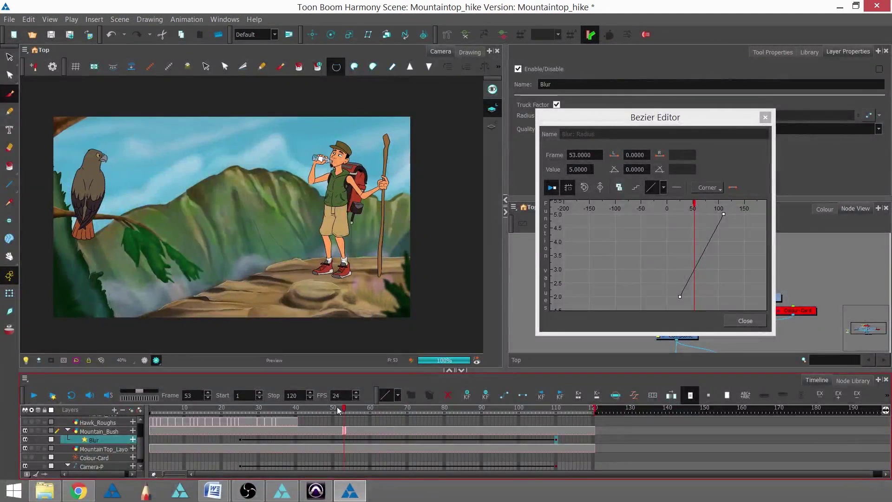
click(270, 406)
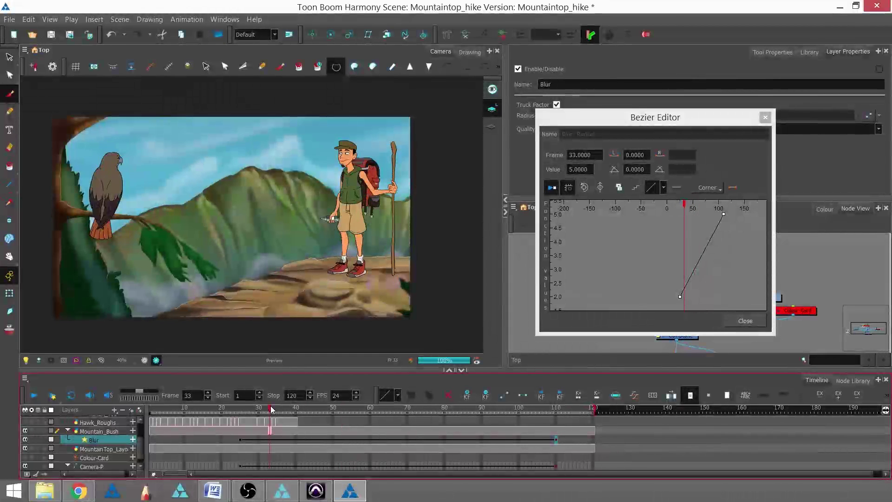
click(555, 408)
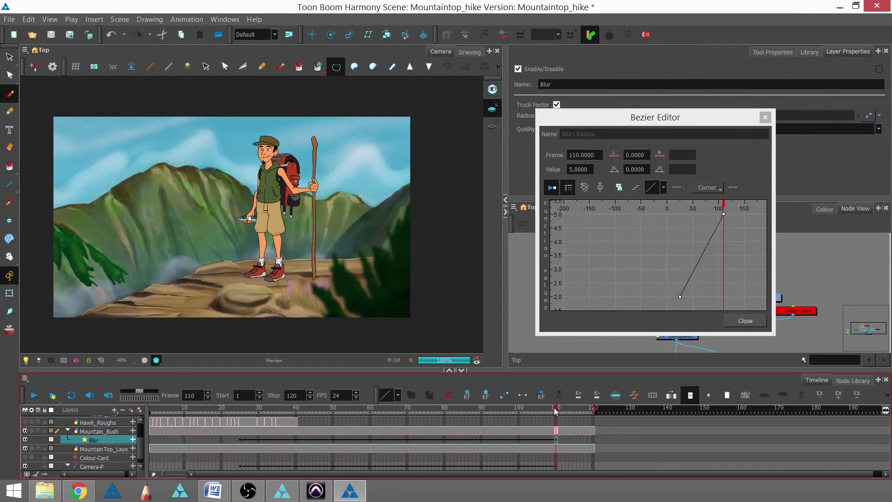
click(423, 408)
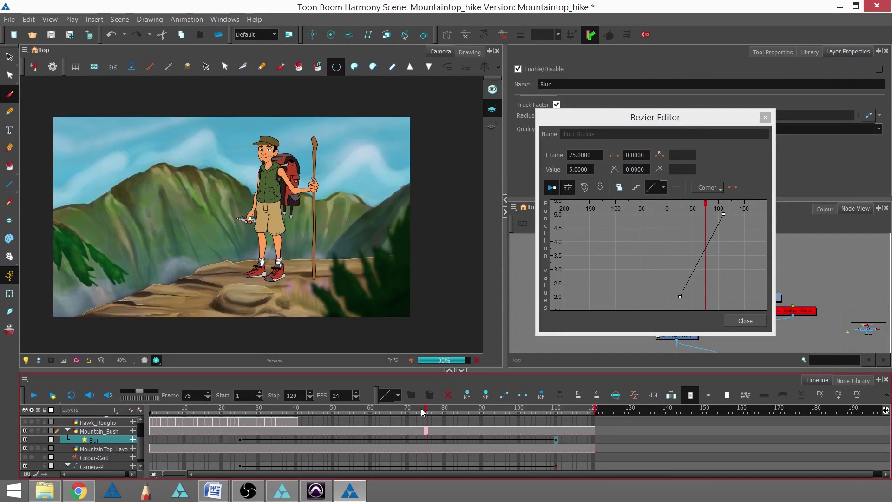
click(359, 408)
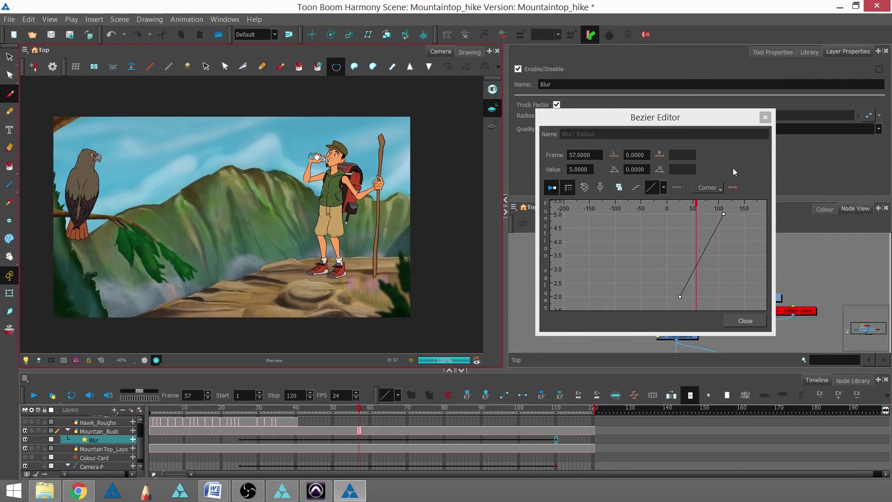
click(243, 410)
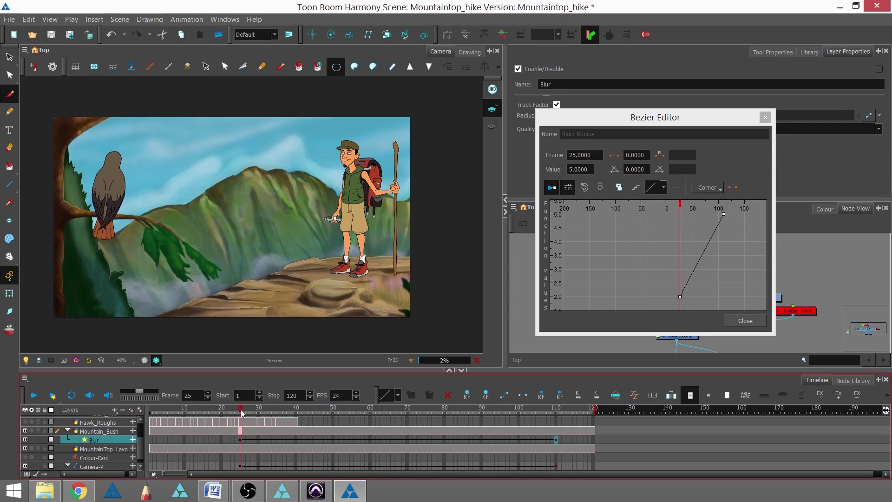
click(333, 410)
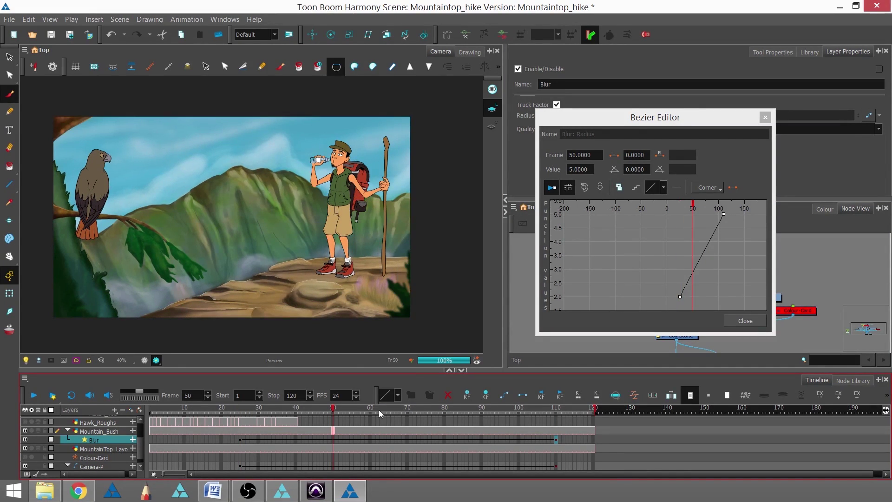
Close the Bezier Editor, set playback Start 70 and Stop 110, and render the preview.
click(745, 321)
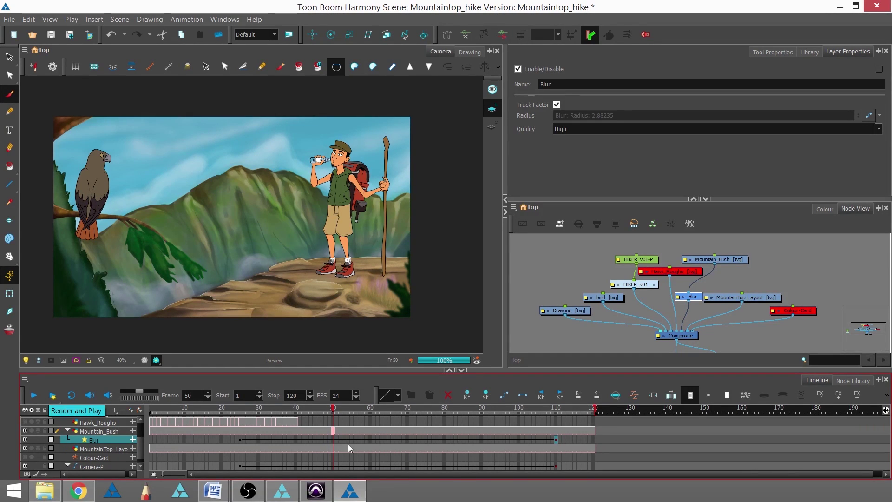
click(408, 409)
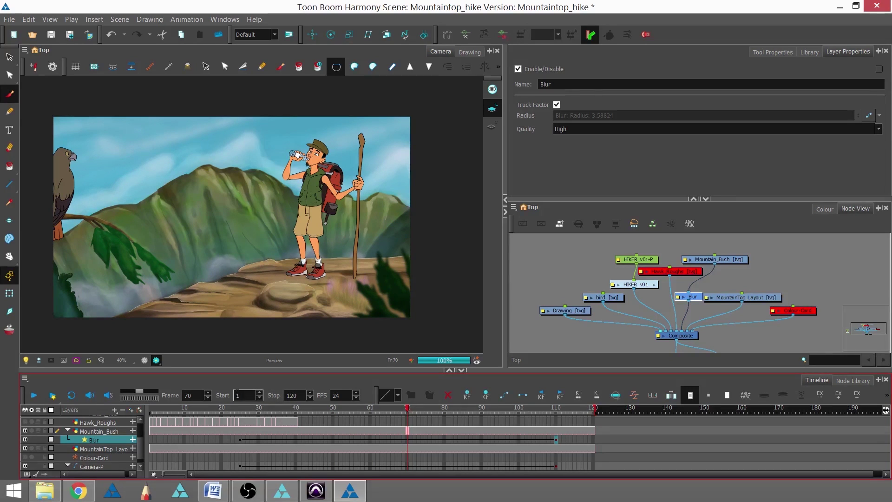
click(223, 395)
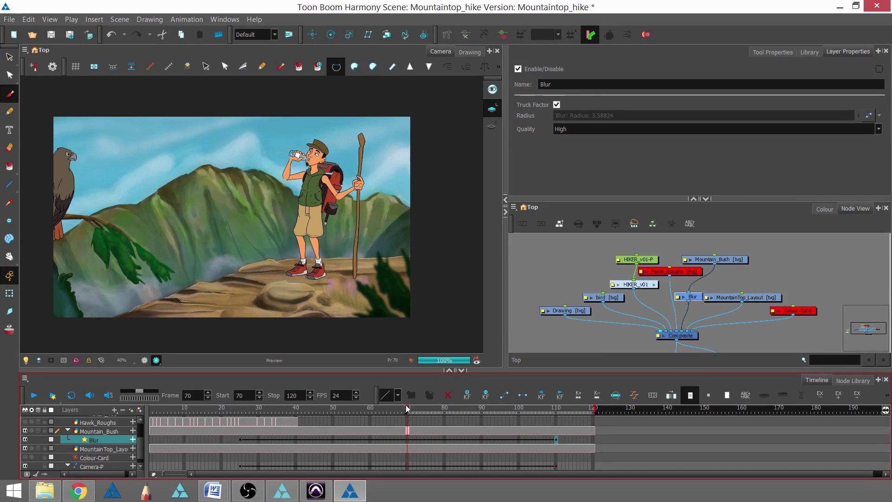
drag(407, 409, 556, 411)
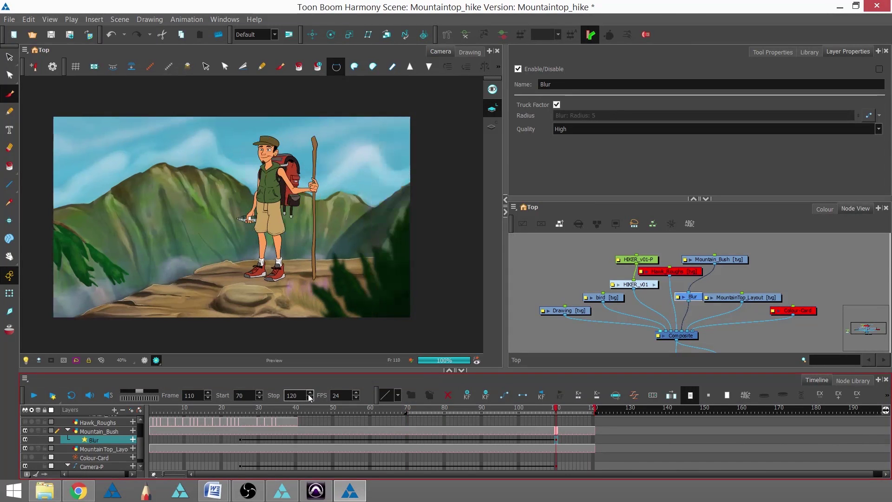
click(274, 396)
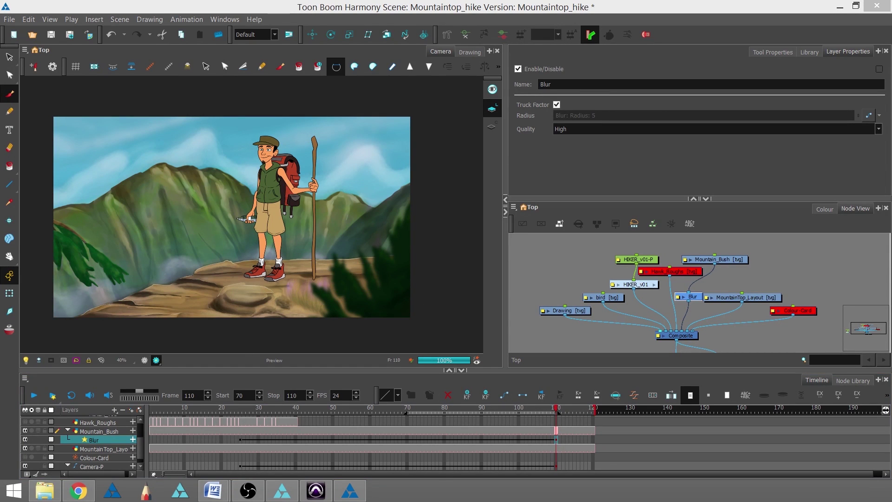
key(ctrl+Return)
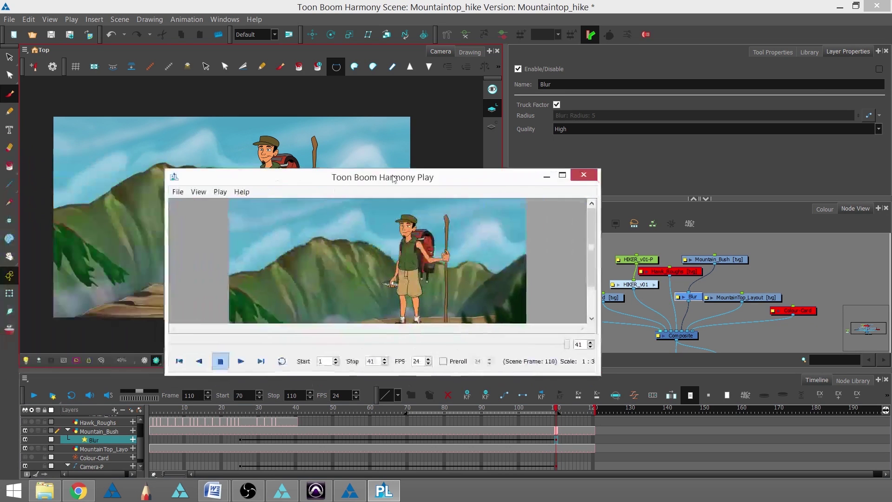
Maximize Harmony Play and start looping playback of the 41-frame preview.
drag(320, 176, 508, 2)
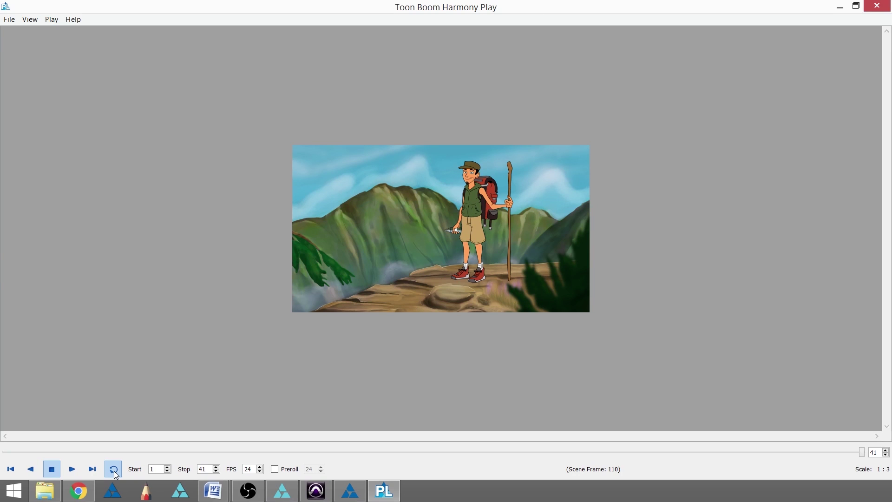
click(73, 468)
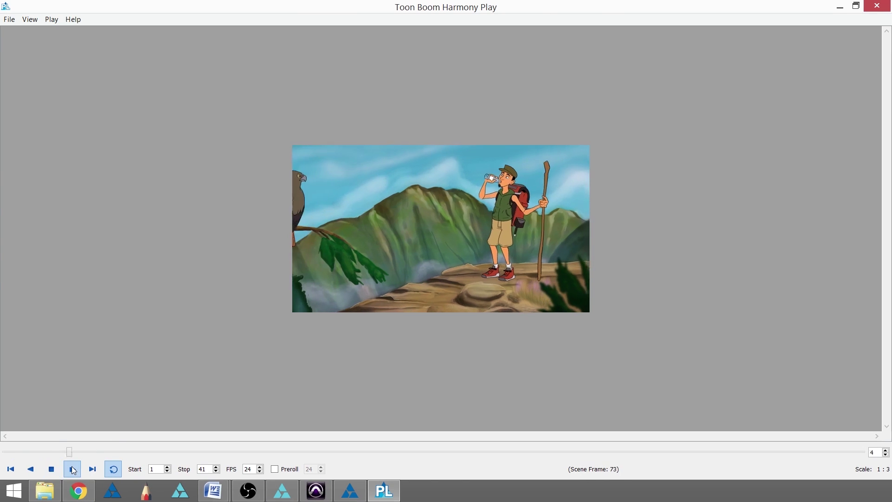